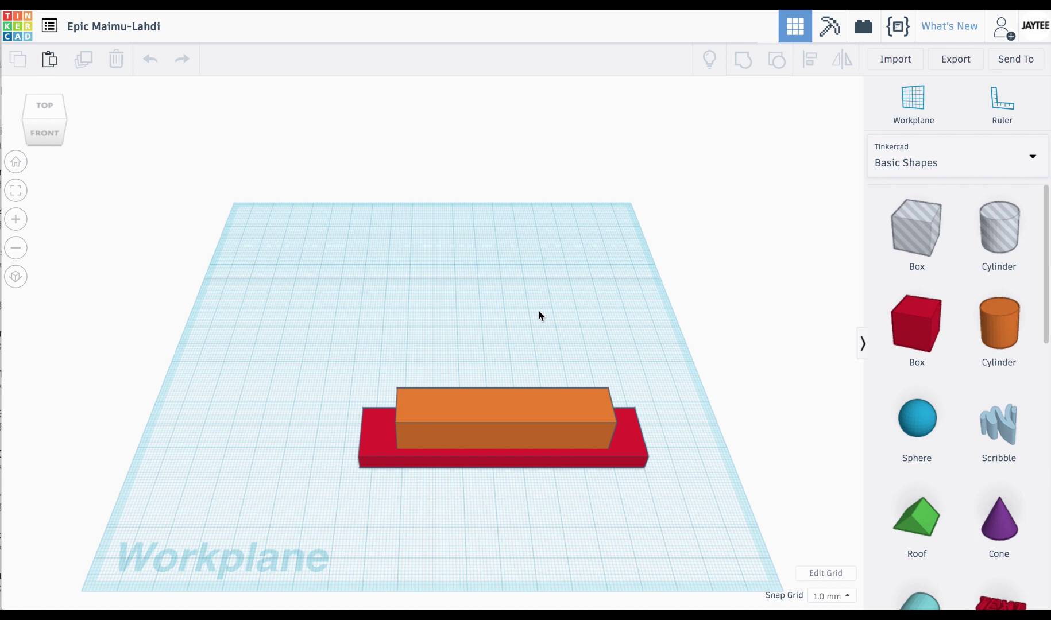
# Lock the red box in place and drag the orange box left off centre
pyautogui.click(622, 440)
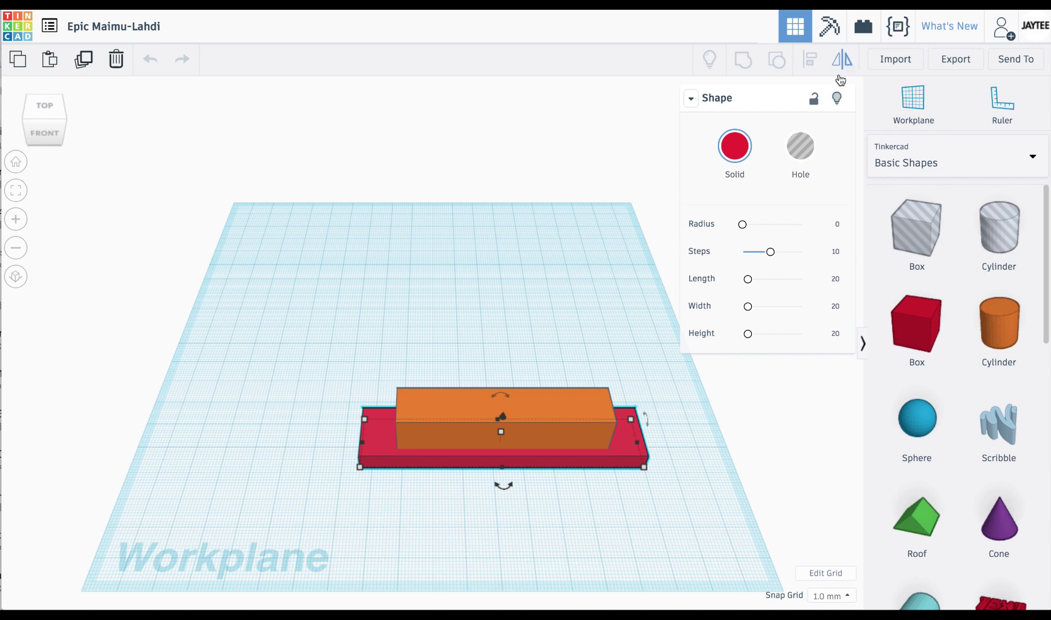
pyautogui.click(813, 98)
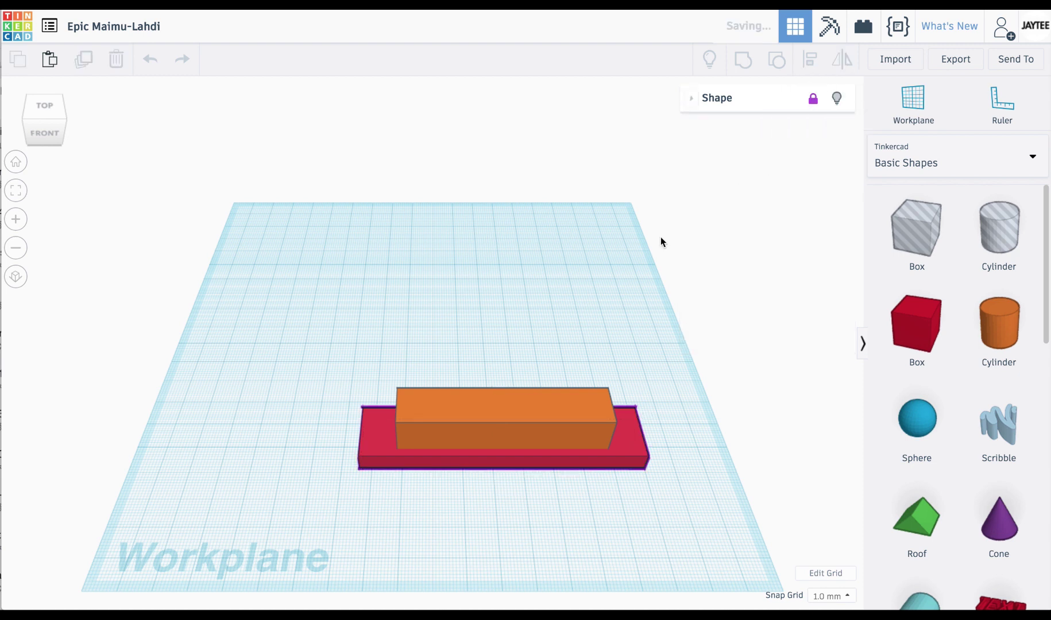
pyautogui.click(556, 410)
pyautogui.moveTo(556, 410); pyautogui.dragTo(425, 413)
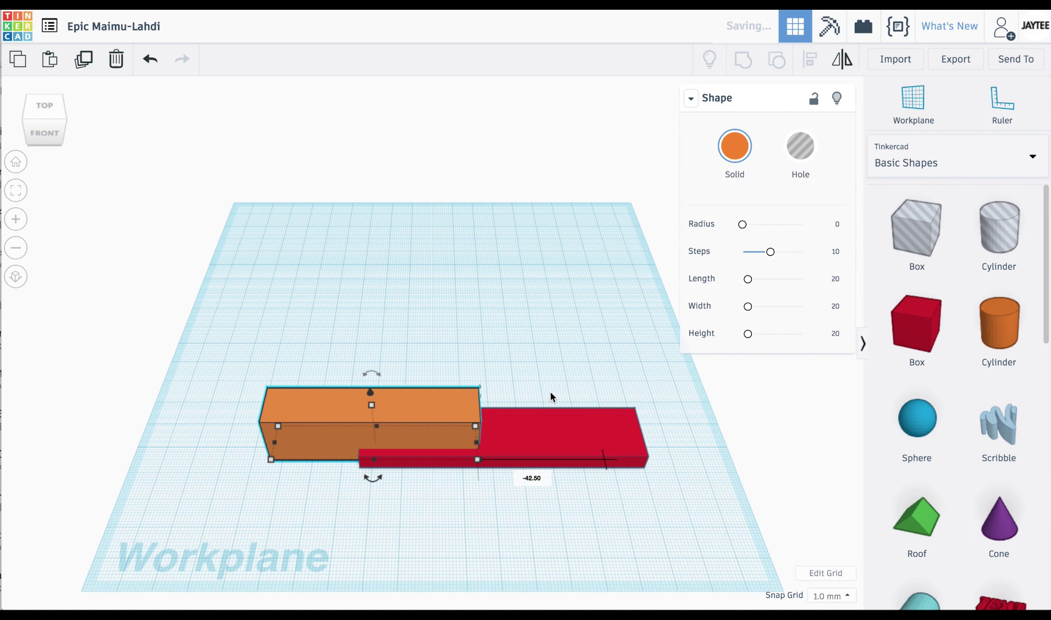
pyautogui.click(404, 347)
# Align both boxes so the orange box is centred on the red box, after briefly trying right alignment
pyautogui.moveTo(328, 333); pyautogui.dragTo(553, 498)
pyautogui.press('l')
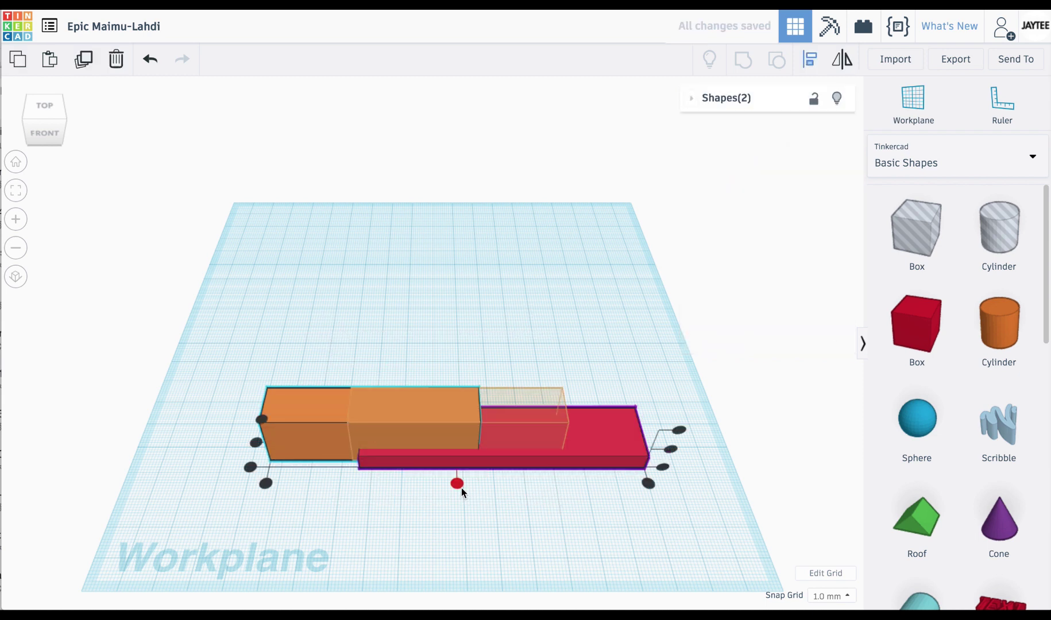
pyautogui.click(459, 485)
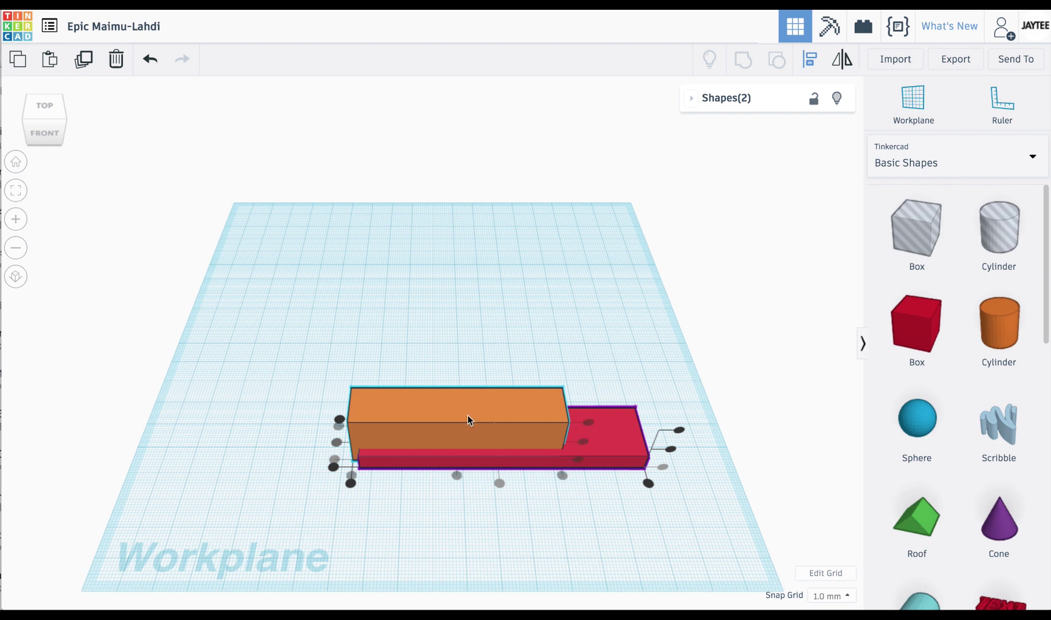
pyautogui.click(648, 485)
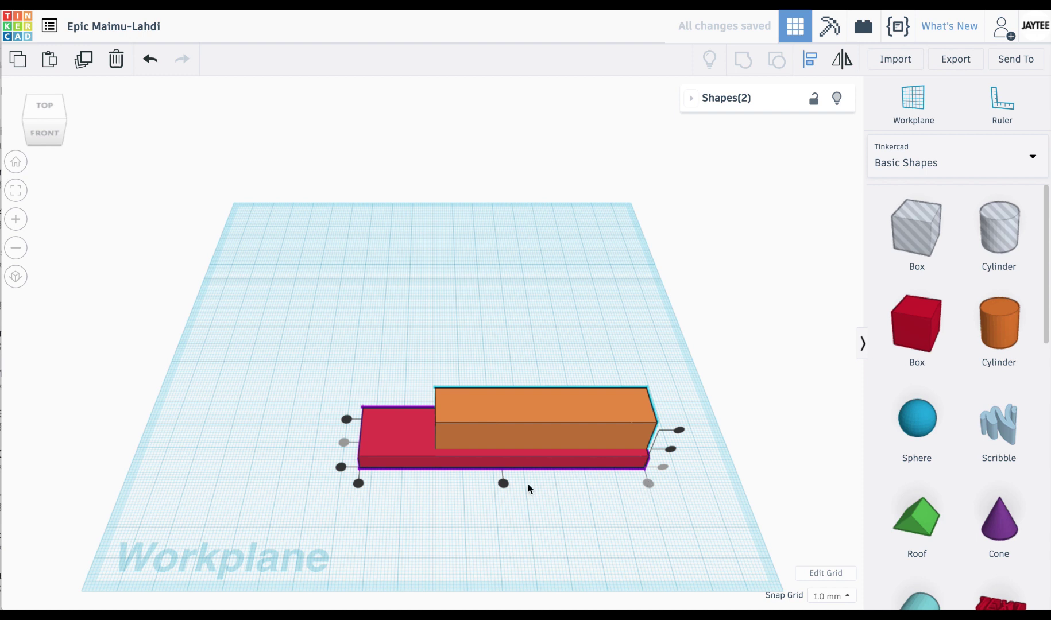
pyautogui.click(503, 484)
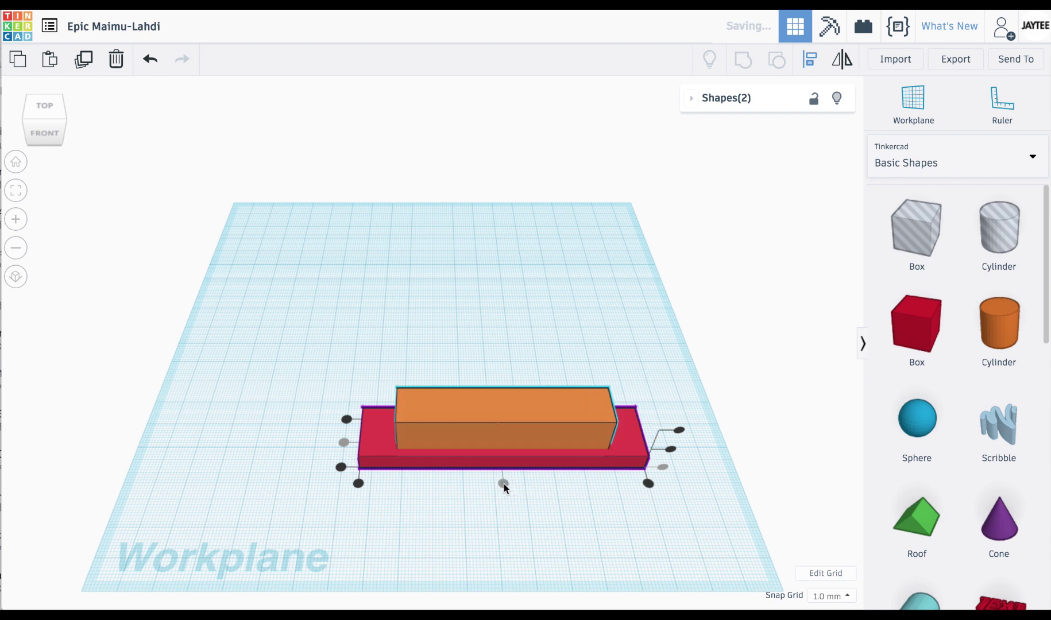
pyautogui.click(522, 538)
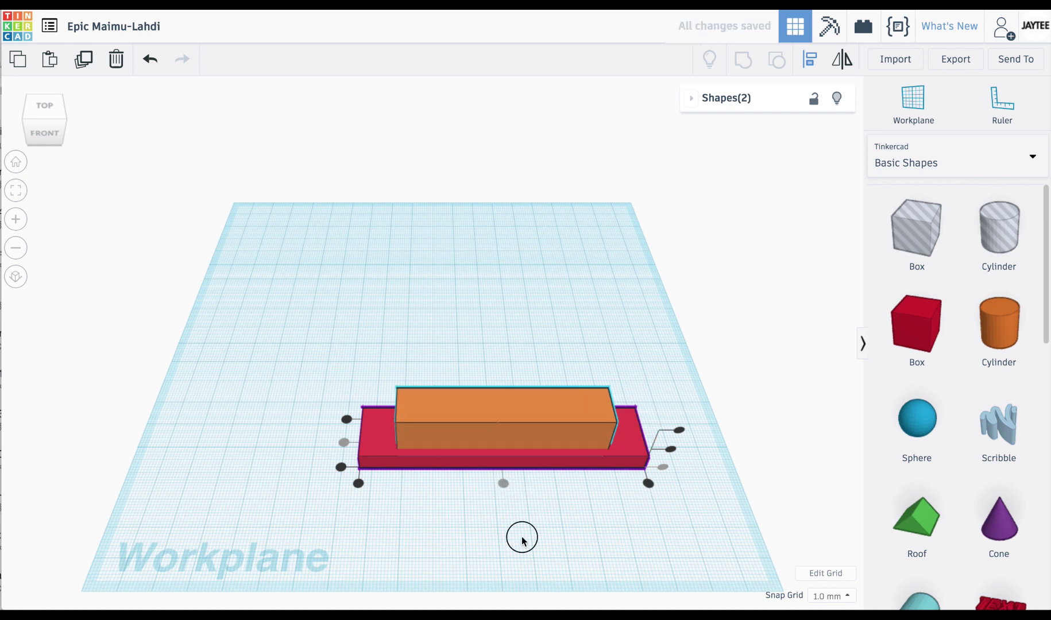
# Stretch the orange box leftward, align it to the red box's right end, then undo the stretch
pyautogui.click(467, 435)
pyautogui.moveTo(399, 446); pyautogui.dragTo(73, 443)
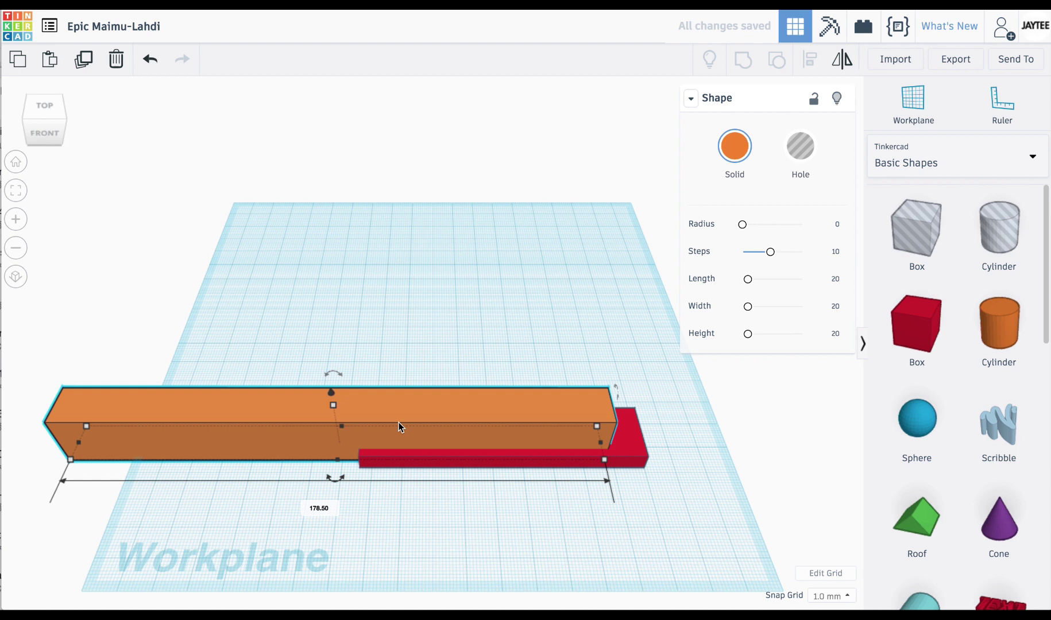
pyautogui.moveTo(406, 350); pyautogui.dragTo(749, 529)
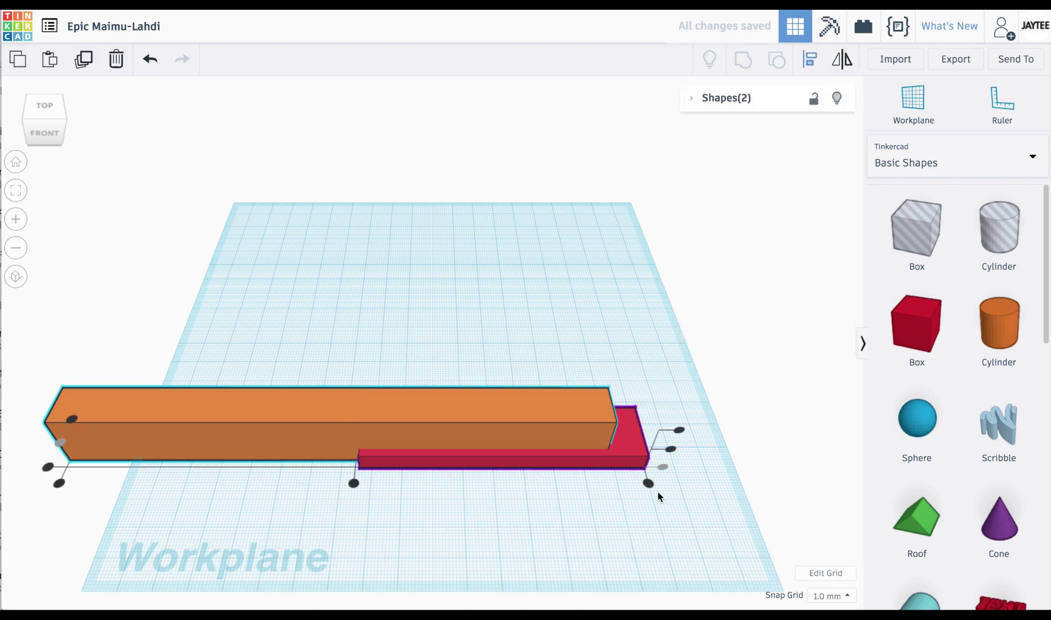
pyautogui.moveTo(648, 483); pyautogui.dragTo(650, 525)
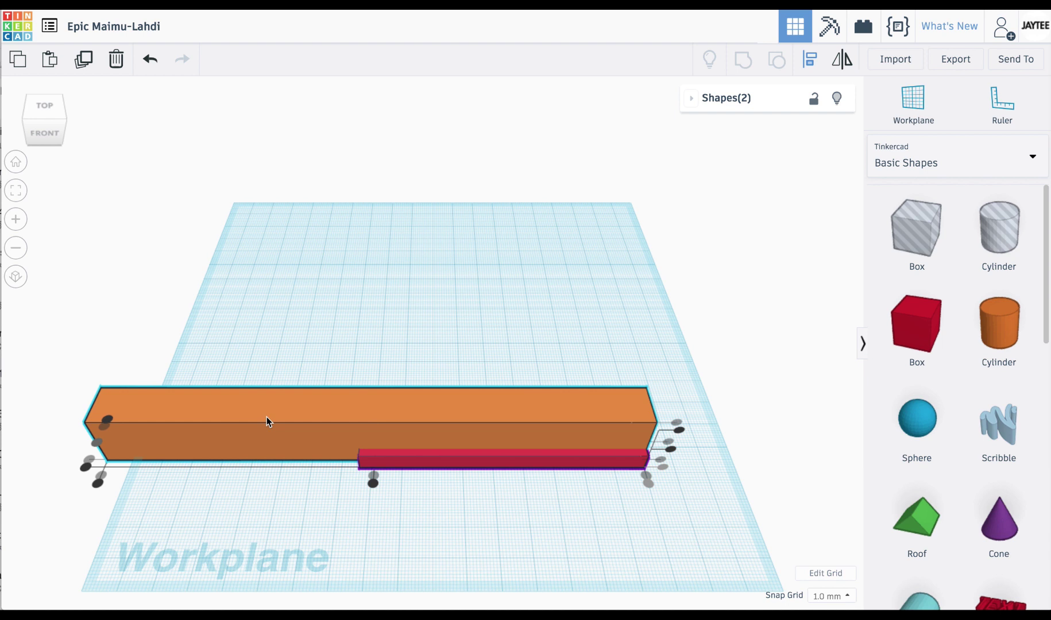
pyautogui.click(497, 328)
pyautogui.hotkey('ctrl', 'z')
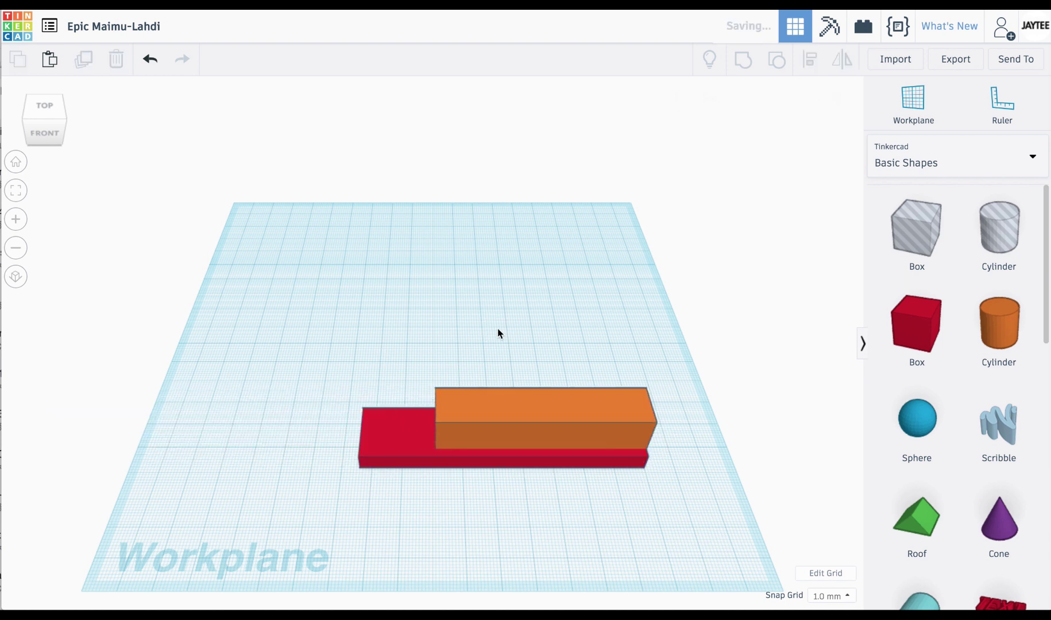
# Undo the right alignment, returning the orange box to the centre of the red base
pyautogui.hotkey('ctrl', 'z')
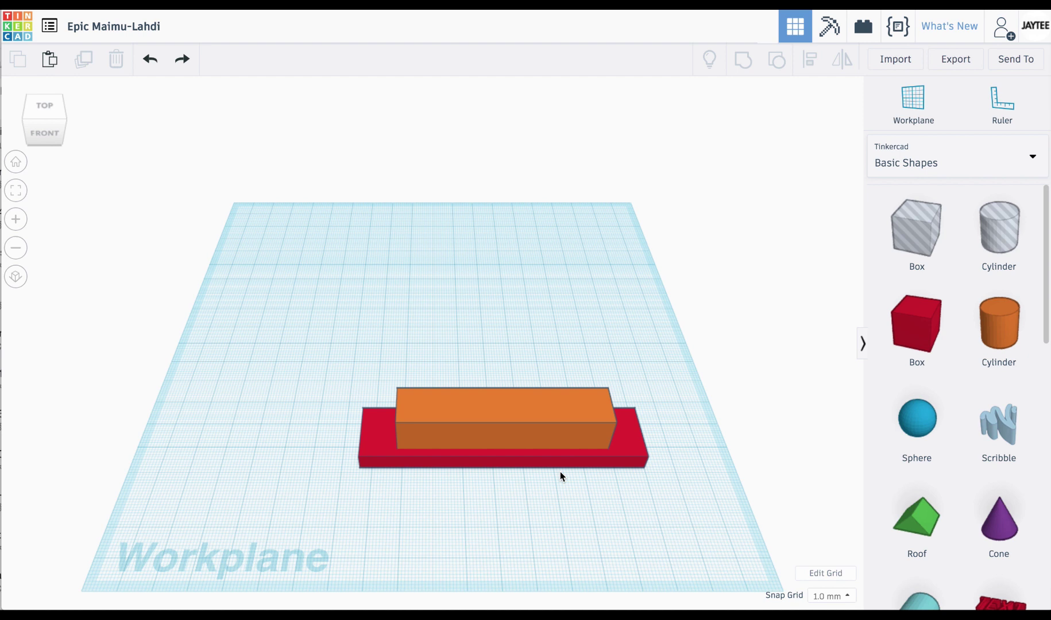
# Shift the orange box left off centre and lock the red box in place
pyautogui.click(504, 410)
pyautogui.moveTo(548, 416); pyautogui.dragTo(380, 420)
pyautogui.click(489, 540)
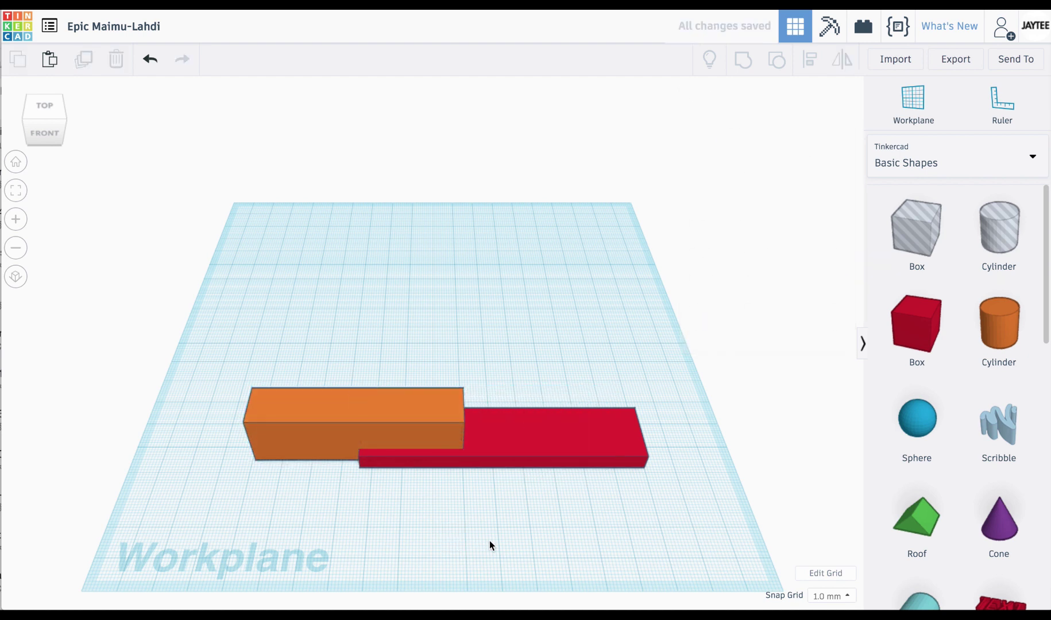
pyautogui.click(552, 435)
pyautogui.click(813, 98)
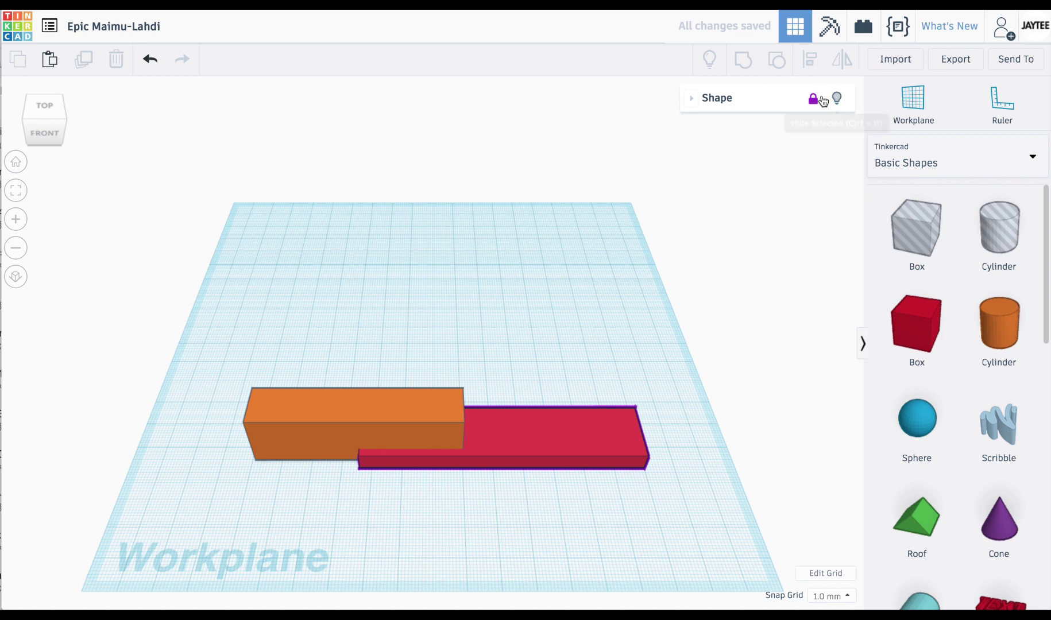
pyautogui.click(698, 490)
# Align both boxes so the orange box sits centred on the red box
pyautogui.moveTo(253, 287); pyautogui.dragTo(613, 540)
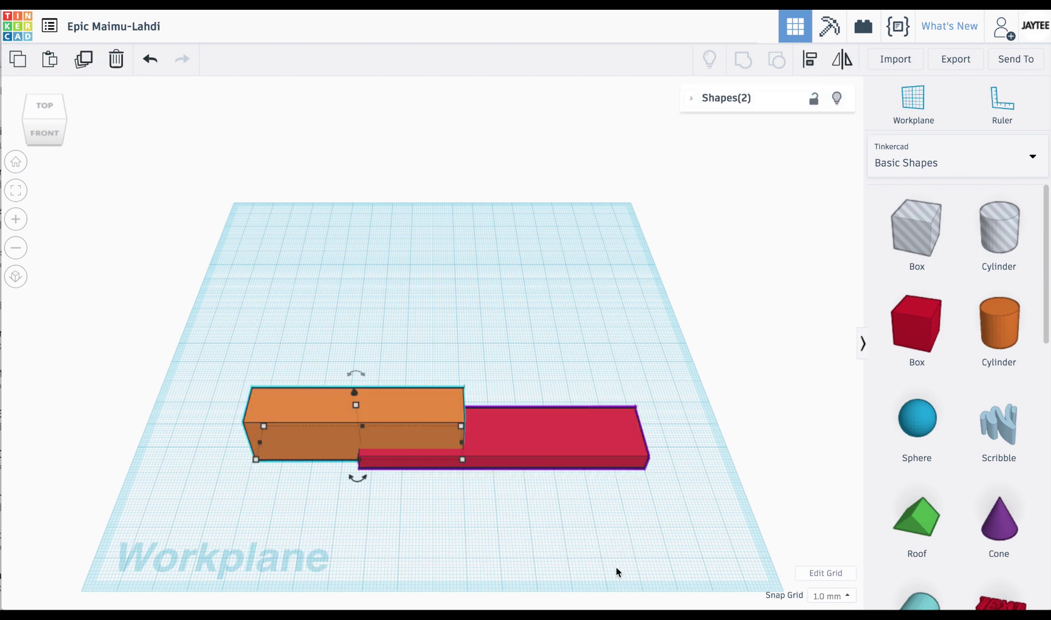
pyautogui.press('l')
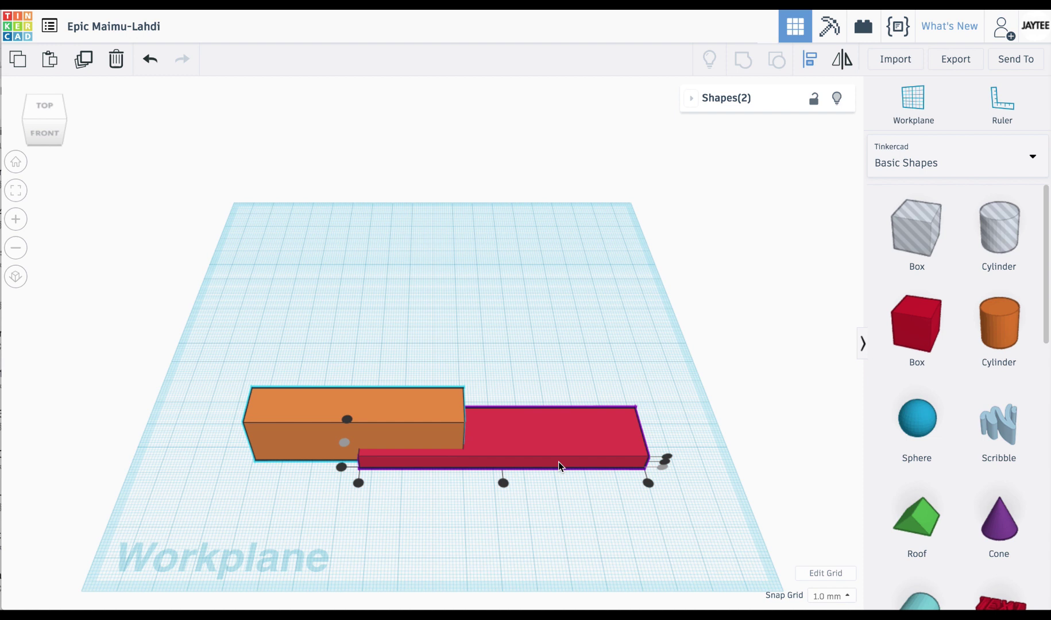
pyautogui.click(503, 482)
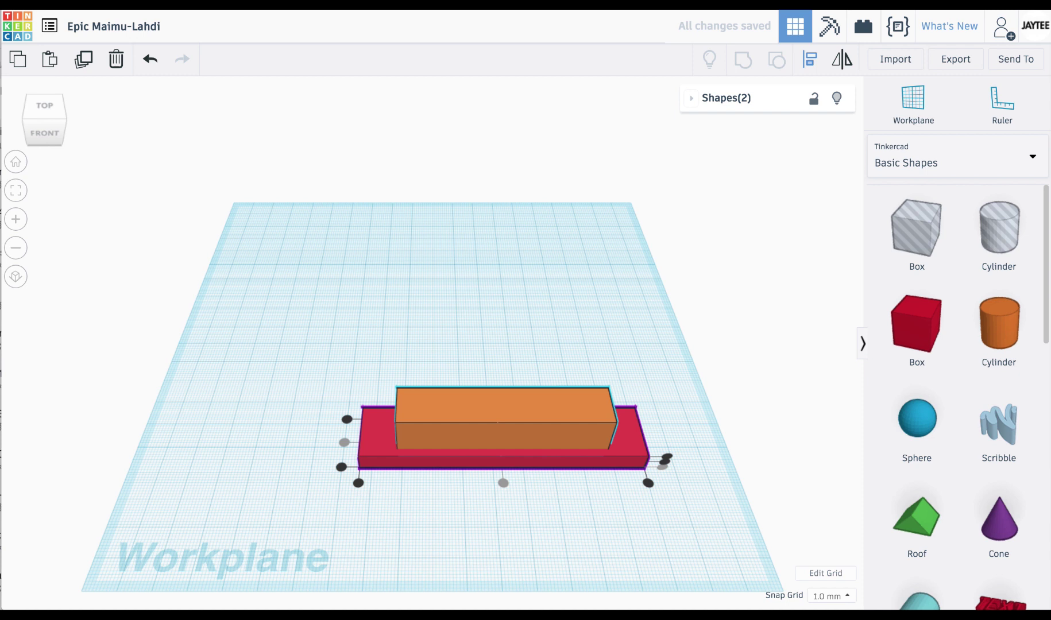
# Unlock the red box
pyautogui.click(621, 496)
pyautogui.click(633, 433)
pyautogui.click(812, 99)
pyautogui.click(812, 99)
pyautogui.click(638, 541)
# Duplicate the red-and-orange pair and place the copy up and to the left
pyautogui.moveTo(447, 328); pyautogui.dragTo(593, 488)
pyautogui.hotkey('ctrl', 'd')
pyautogui.moveTo(523, 406)
pyautogui.mouseDown()
pyautogui.moveTo(478, 366)
pyautogui.moveTo(457, 329)
pyautogui.mouseUp()
pyautogui.click(597, 305)
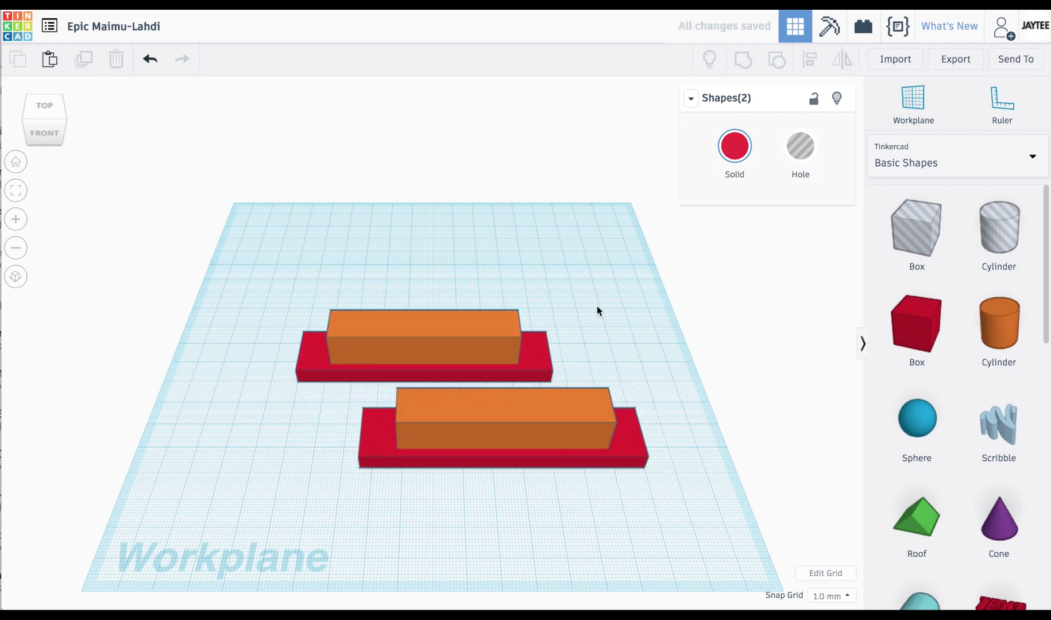
# Recolour the copy's top box green and its base blue
pyautogui.click(471, 329)
pyautogui.click(734, 146)
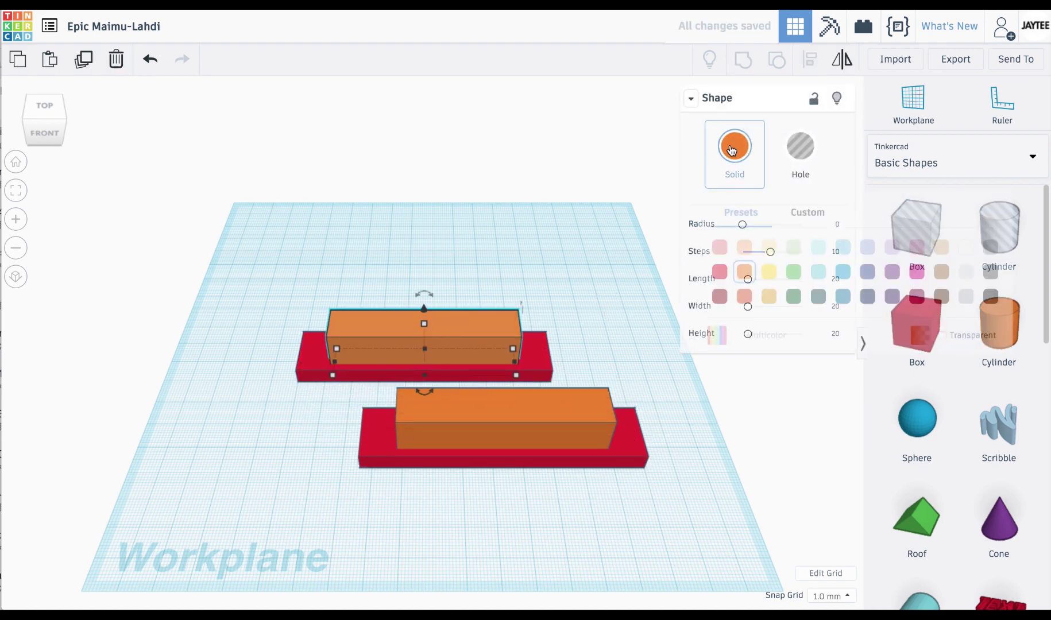
pyautogui.click(791, 272)
pyautogui.click(556, 375)
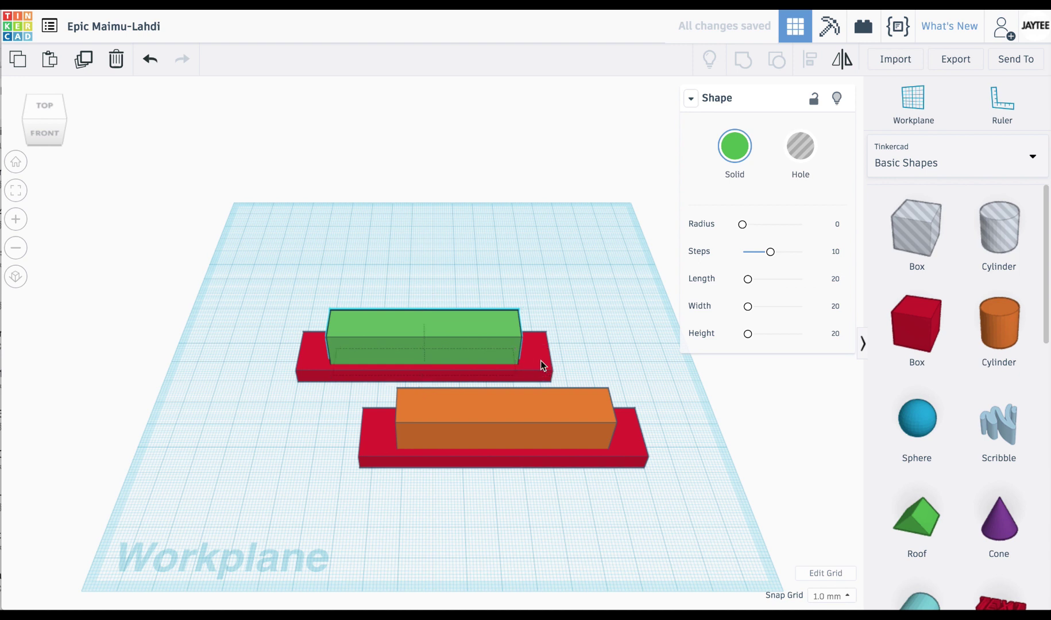
pyautogui.click(730, 151)
pyautogui.click(843, 272)
pyautogui.click(650, 544)
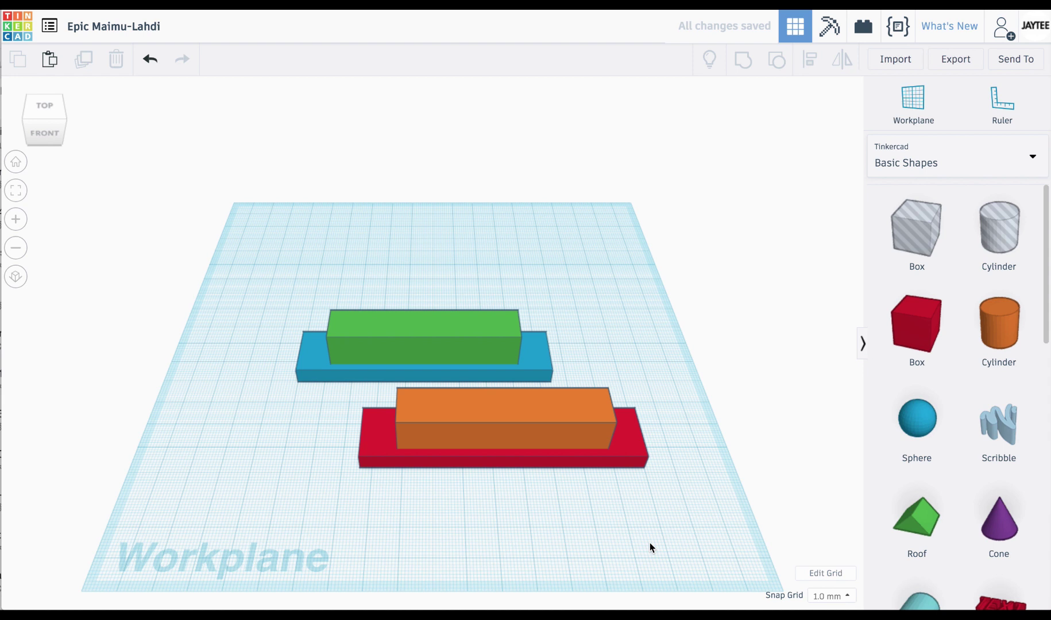
# Shorten the orange box by pulling in its right end
pyautogui.click(528, 402)
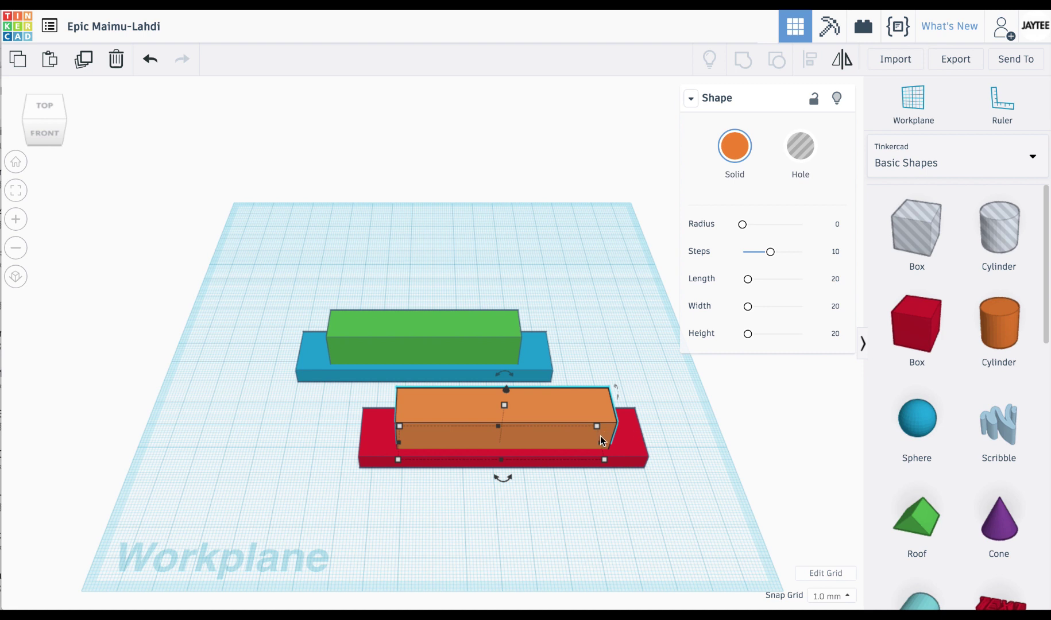
pyautogui.moveTo(600, 441); pyautogui.dragTo(495, 441)
pyautogui.click(571, 497)
# Centre all four boxes lengthwise on the orange box as the key object
pyautogui.moveTo(329, 263); pyautogui.dragTo(563, 540)
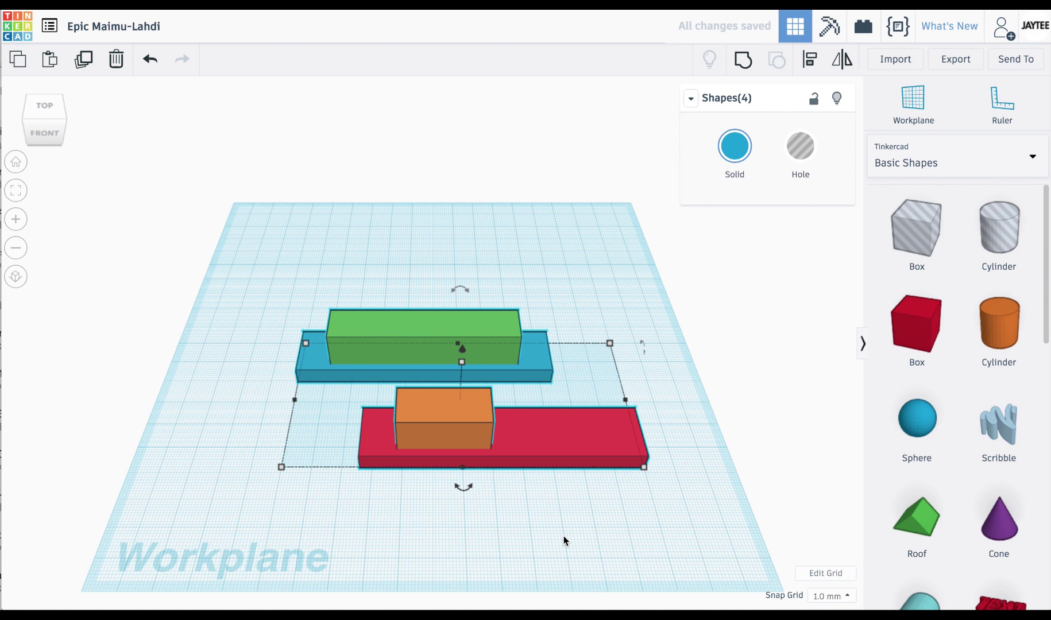
pyautogui.press('l')
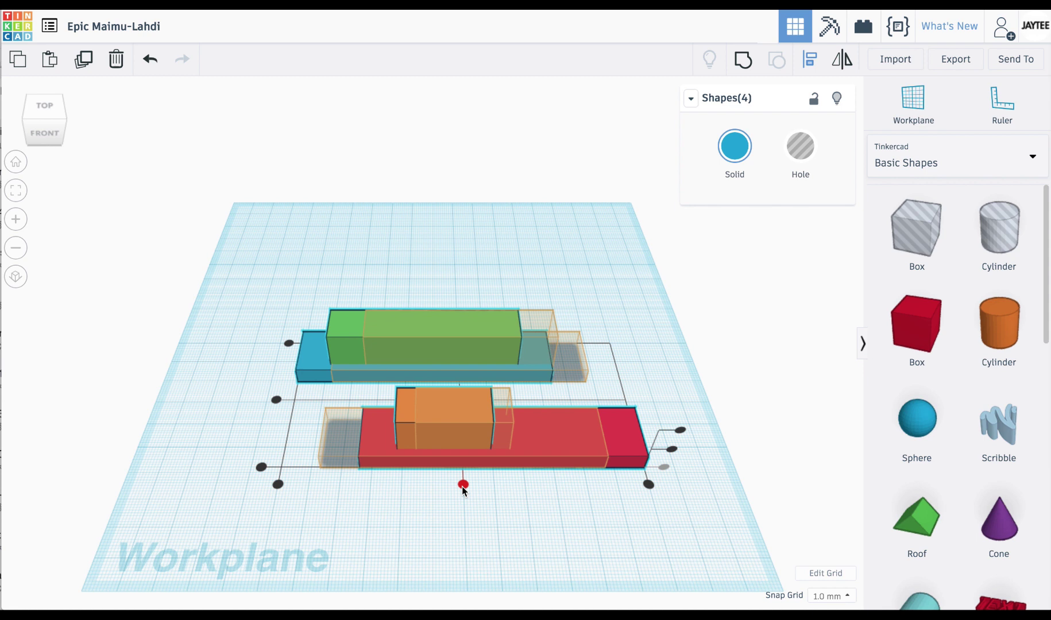
pyautogui.moveTo(463, 486); pyautogui.dragTo(463, 486)
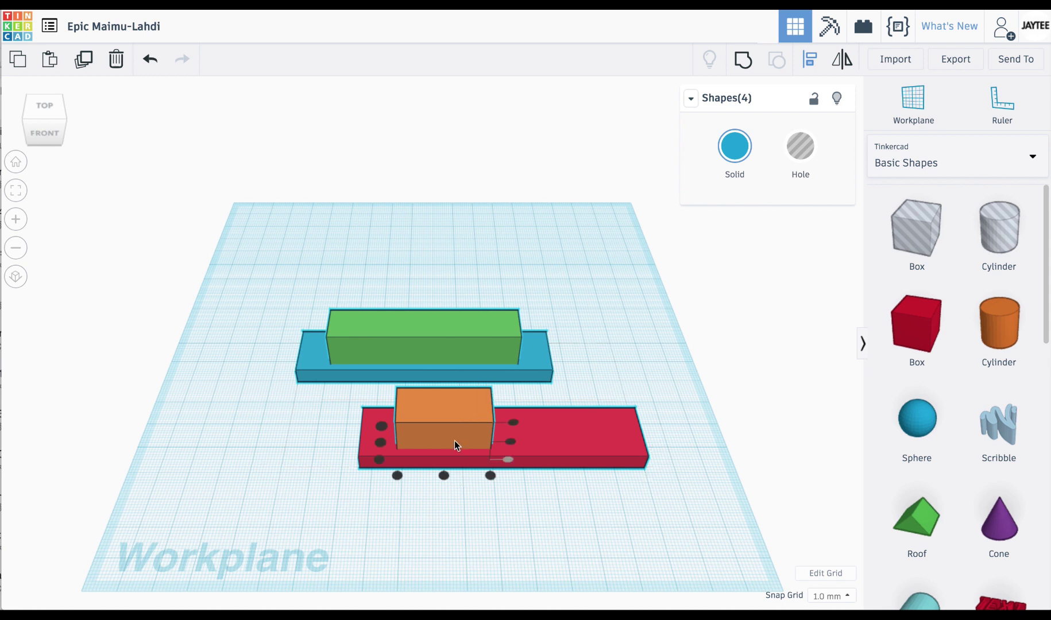
pyautogui.moveTo(443, 476); pyautogui.dragTo(443, 477)
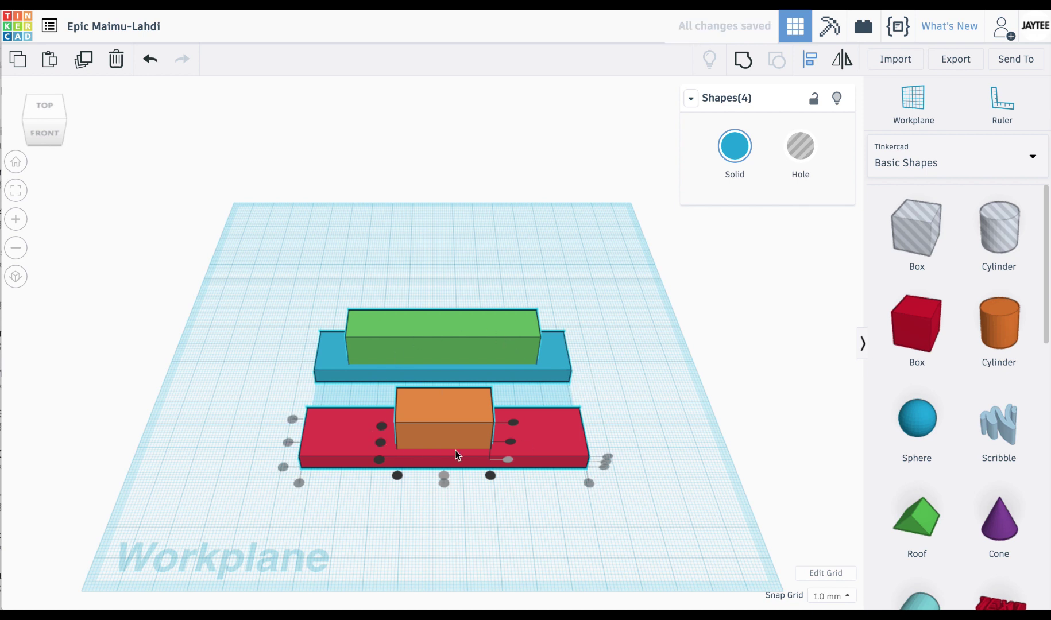
pyautogui.click(486, 535)
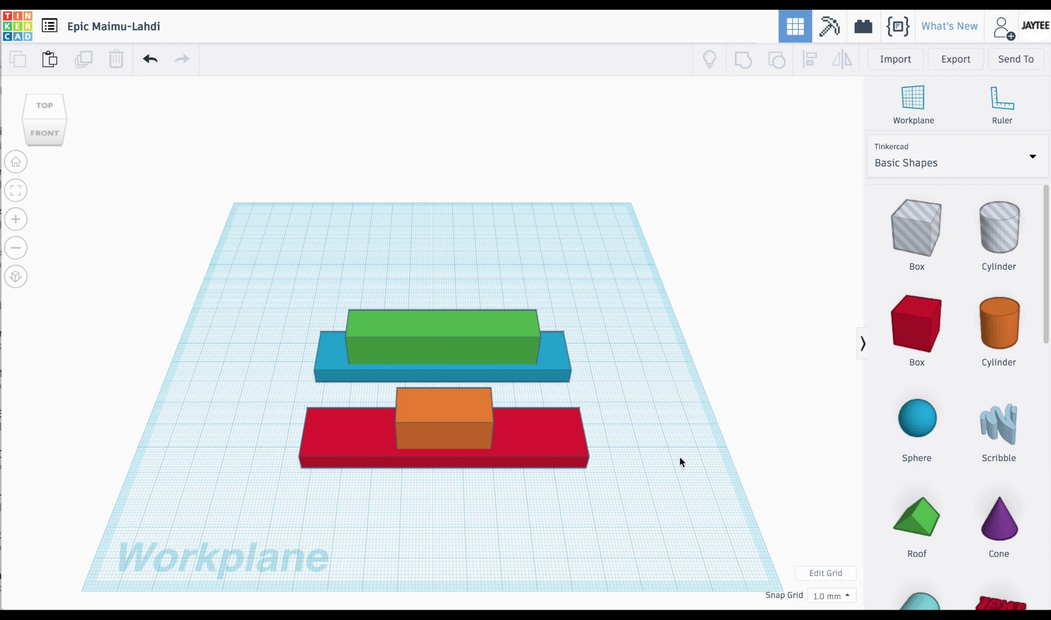
# Move the red base to the right and lock it
pyautogui.moveTo(527, 435); pyautogui.dragTo(621, 434)
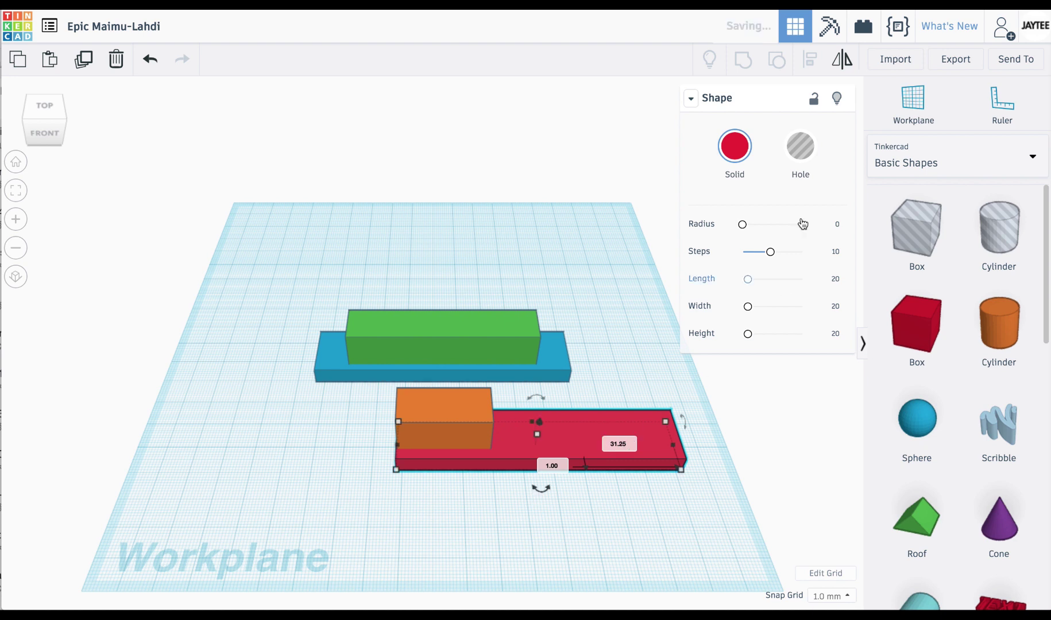
pyautogui.click(813, 98)
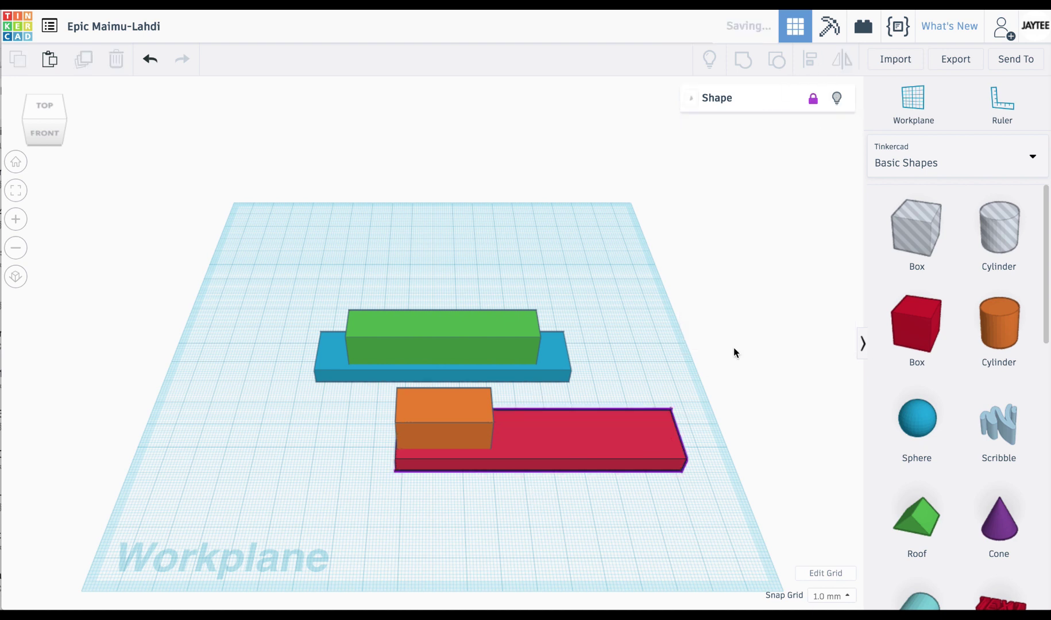
pyautogui.click(665, 494)
# Centre all four boxes lengthwise on the red base as the key object
pyautogui.moveTo(342, 269); pyautogui.dragTo(542, 519)
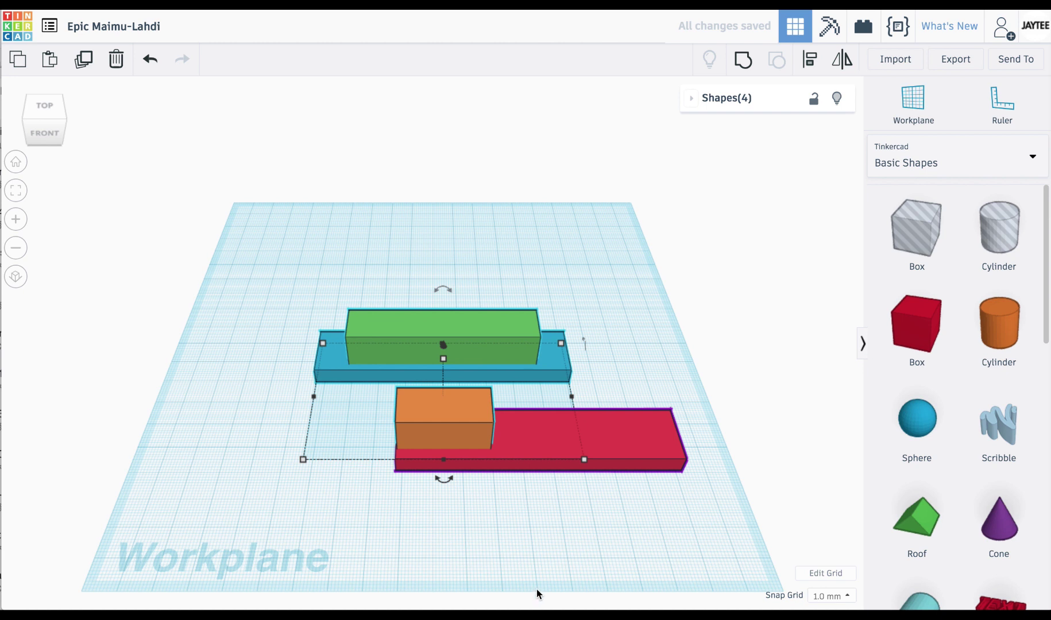
pyautogui.click(686, 492)
pyautogui.moveTo(719, 492); pyautogui.dragTo(165, 229)
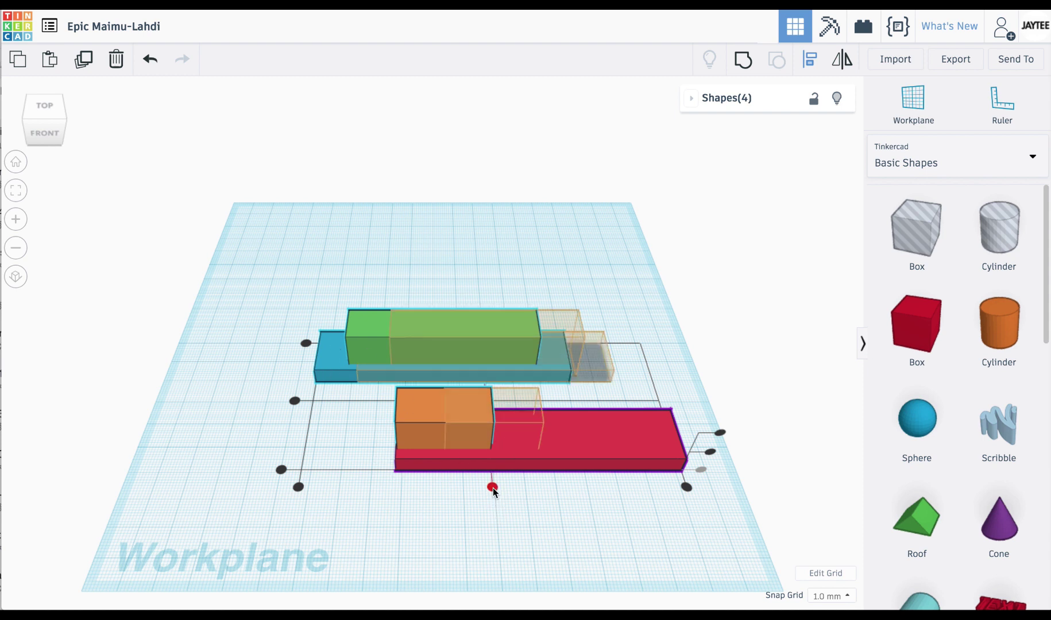
pyautogui.click(585, 471)
pyautogui.click(586, 464)
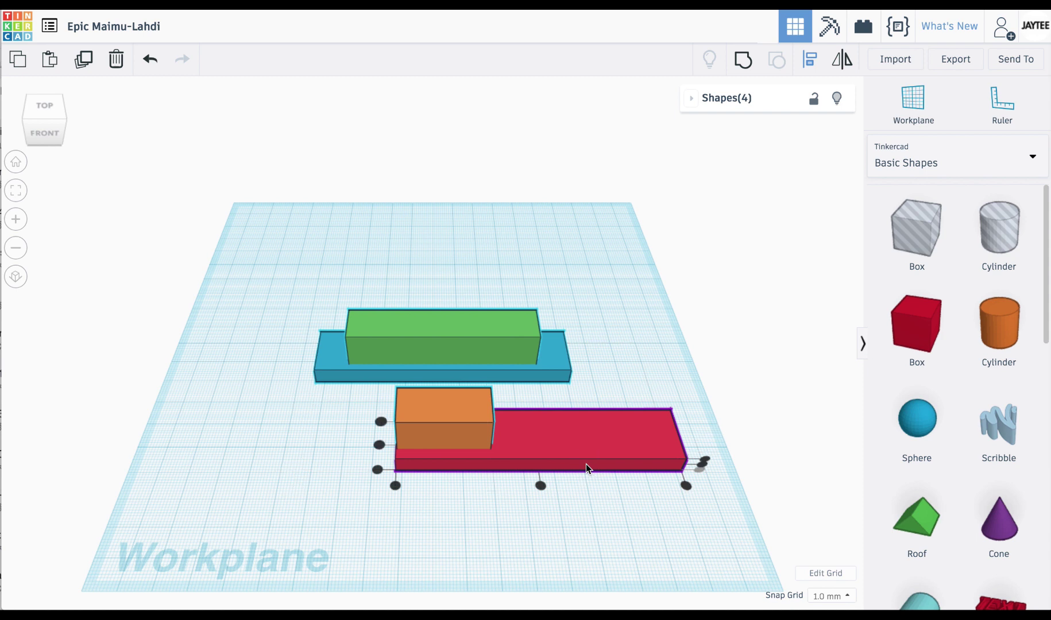
pyautogui.click(556, 518)
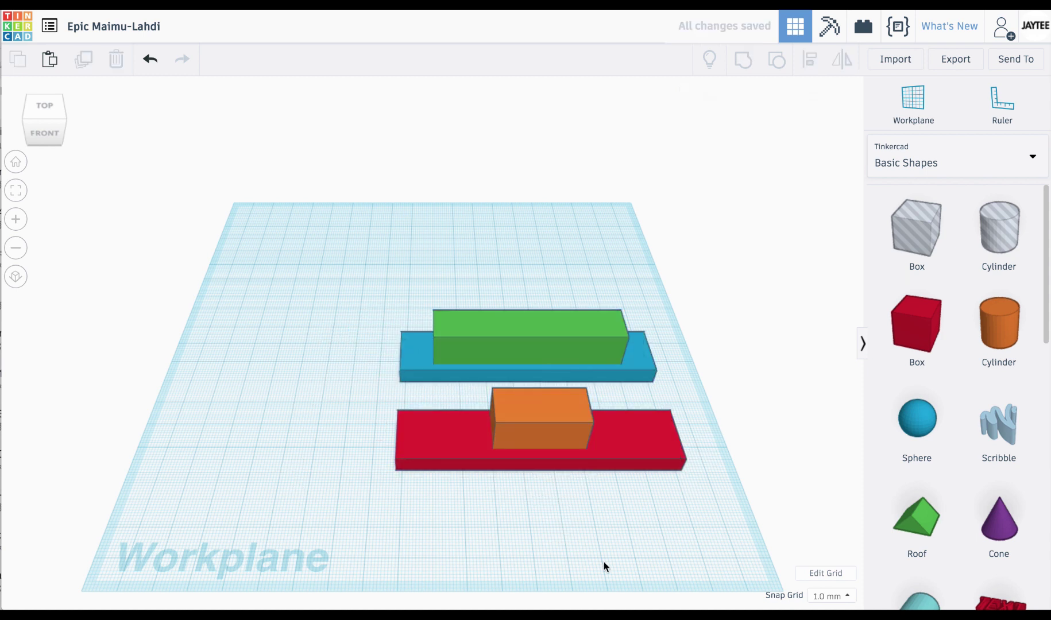